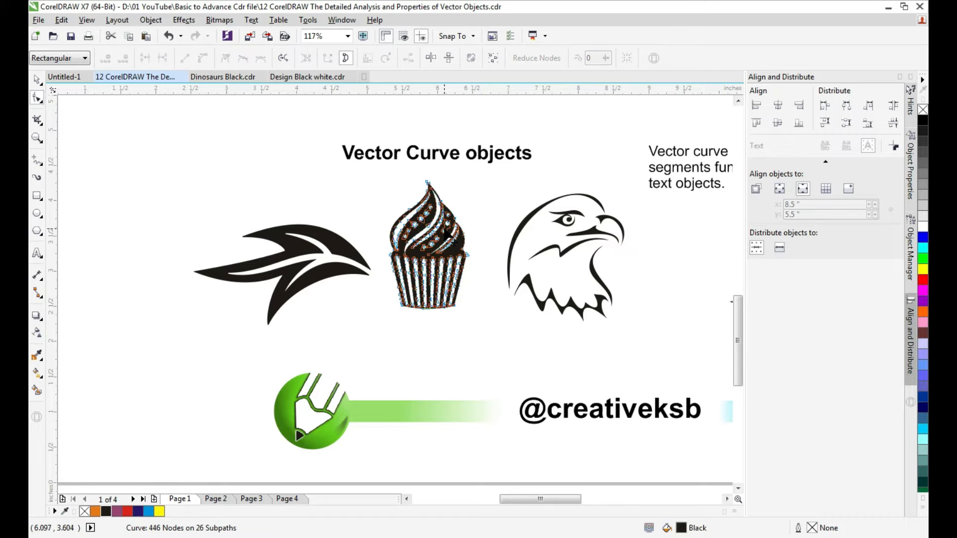
- Inspect the nodes of the cupcake curve and the eagle head curve with the Shape tool
click(37, 80)
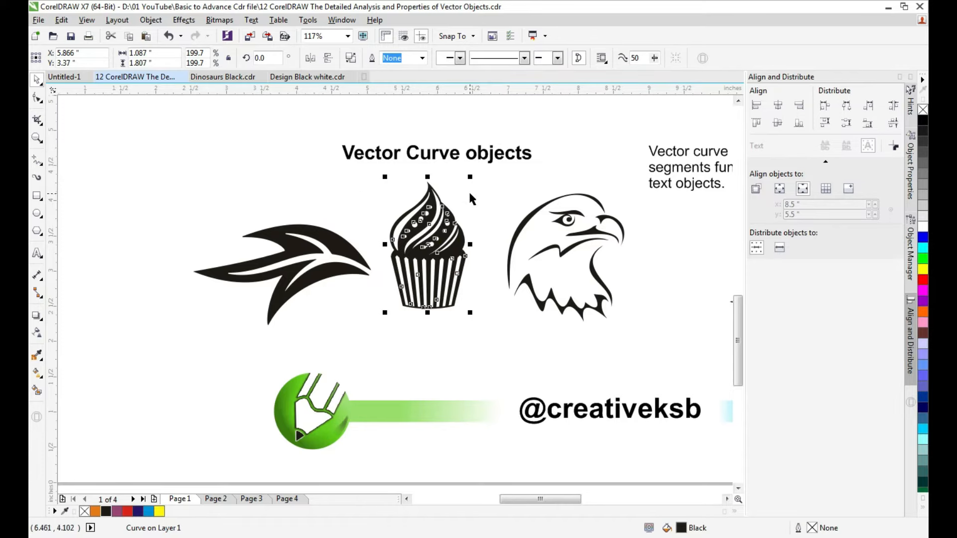
click(37, 98)
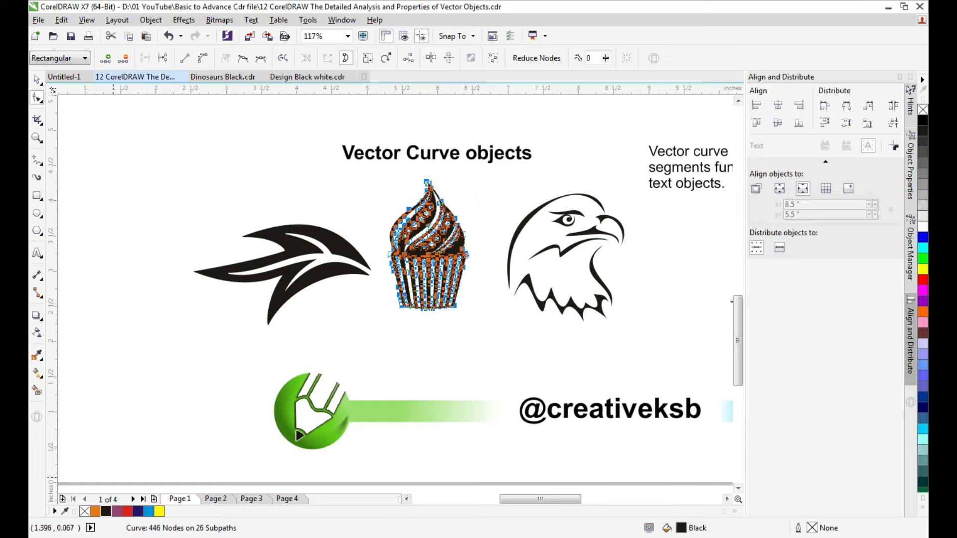
key(space)
click(520, 273)
click(40, 100)
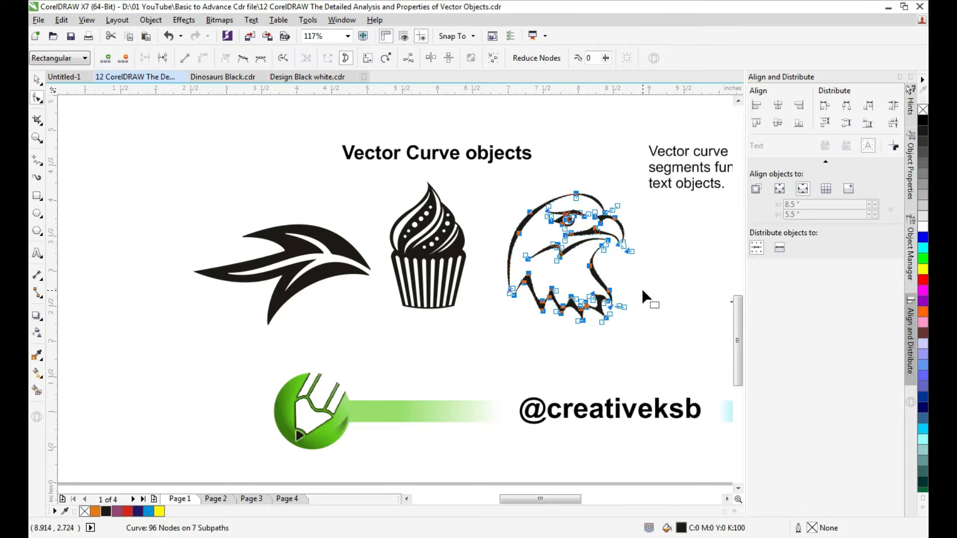
click(154, 185)
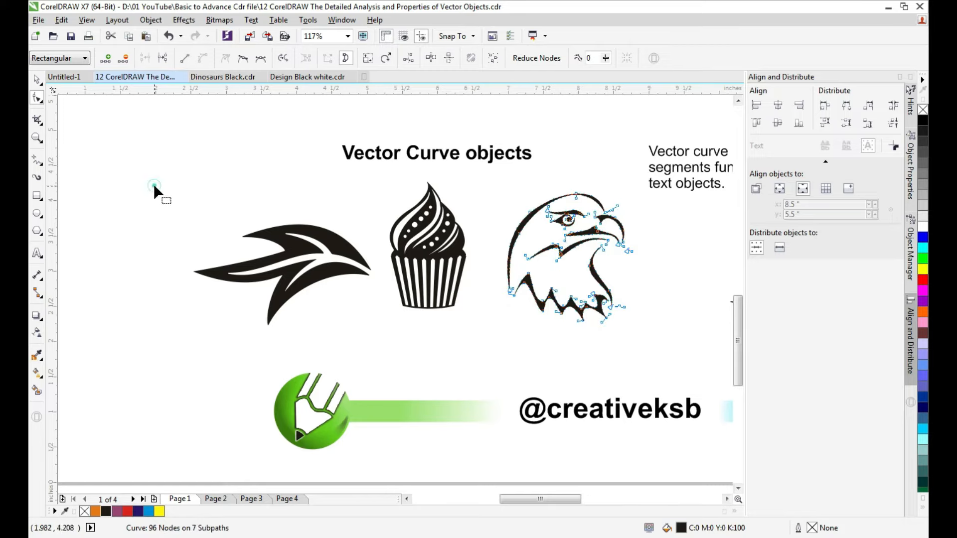
click(36, 79)
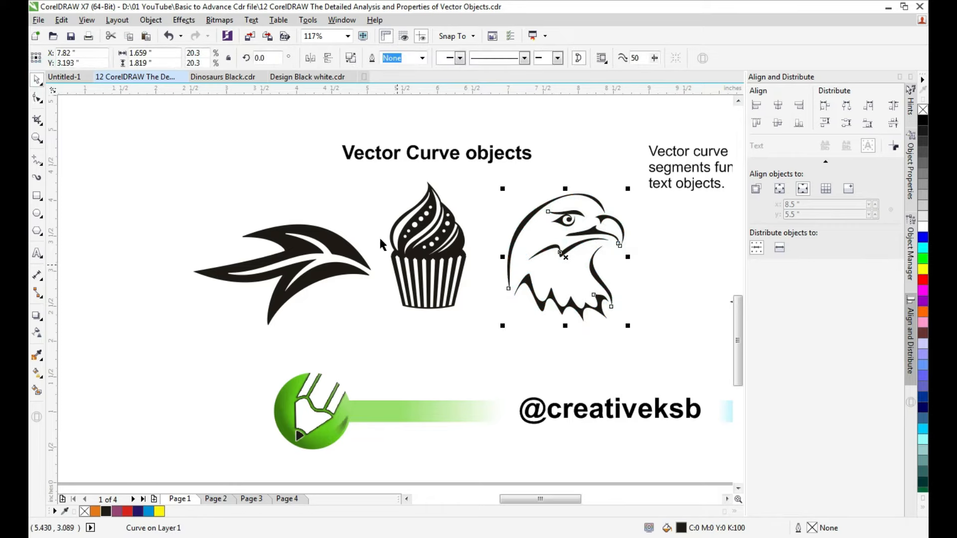
- Break the eagle head curve apart and move its head outline, upper beak, eye and mid-beak pieces away from each other
click(354, 58)
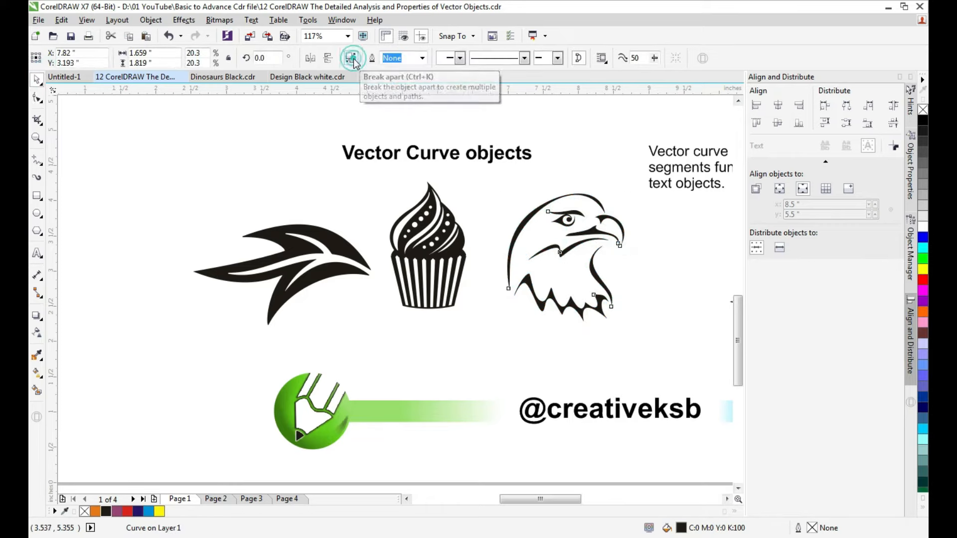
click(599, 155)
click(593, 198)
drag(592, 198, 594, 151)
drag(618, 221, 679, 218)
drag(582, 212, 593, 174)
drag(594, 229, 633, 210)
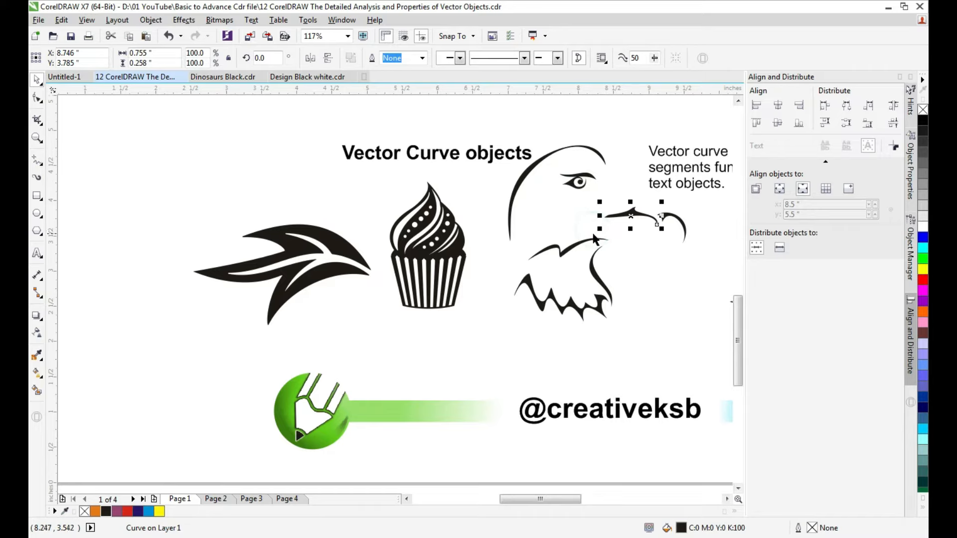
- Separate the eagle's mouth line, neck line and neck feather pieces from one another on the page
drag(594, 239, 594, 215)
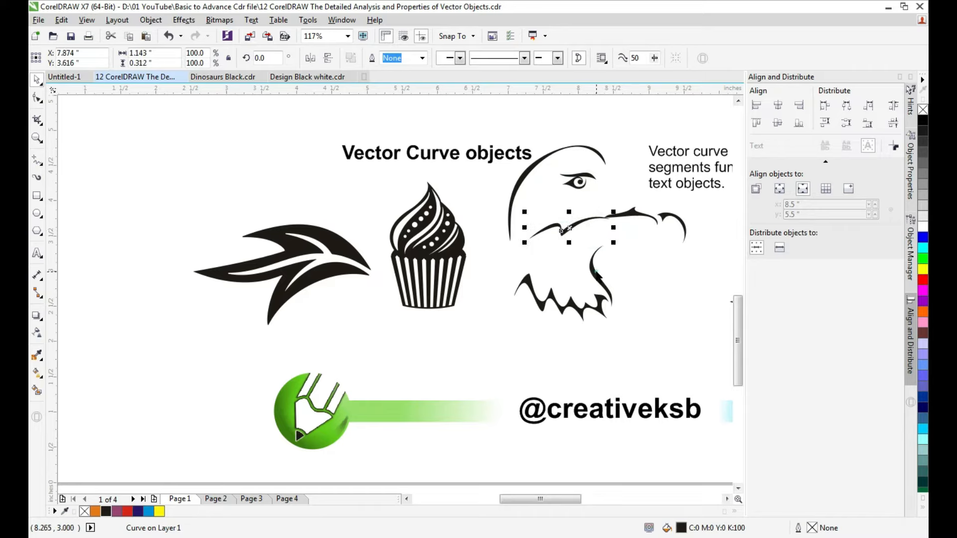
drag(596, 273, 629, 271)
drag(590, 318, 577, 356)
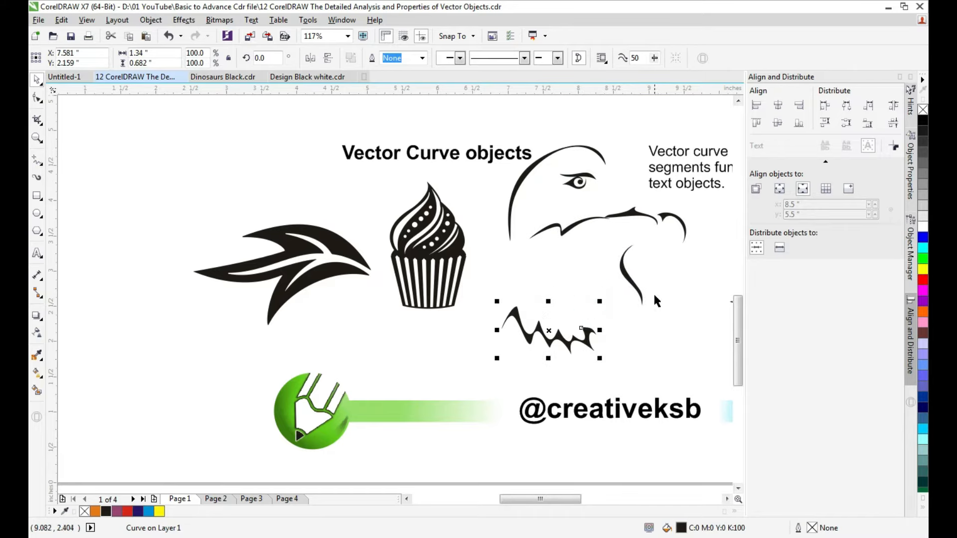
click(638, 213)
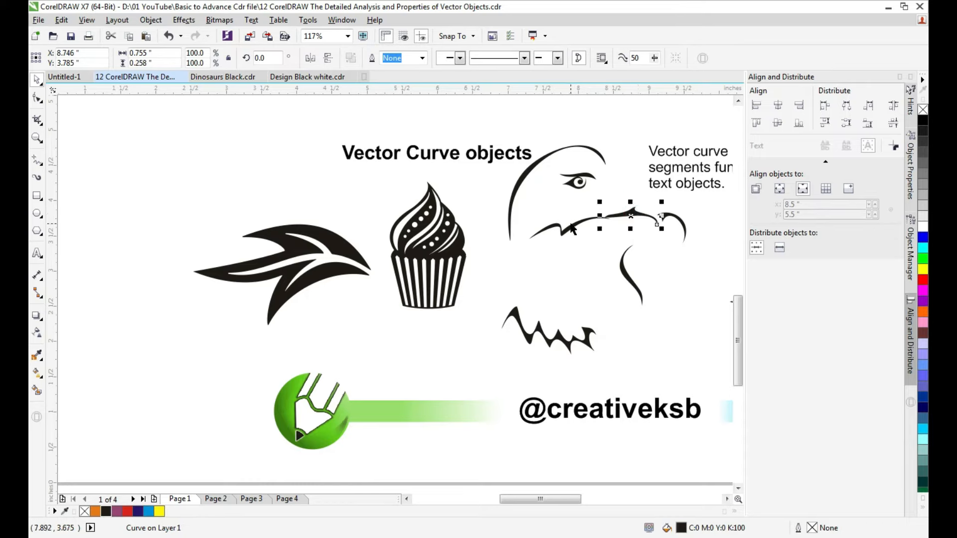
drag(571, 223, 573, 268)
click(578, 181)
click(539, 163)
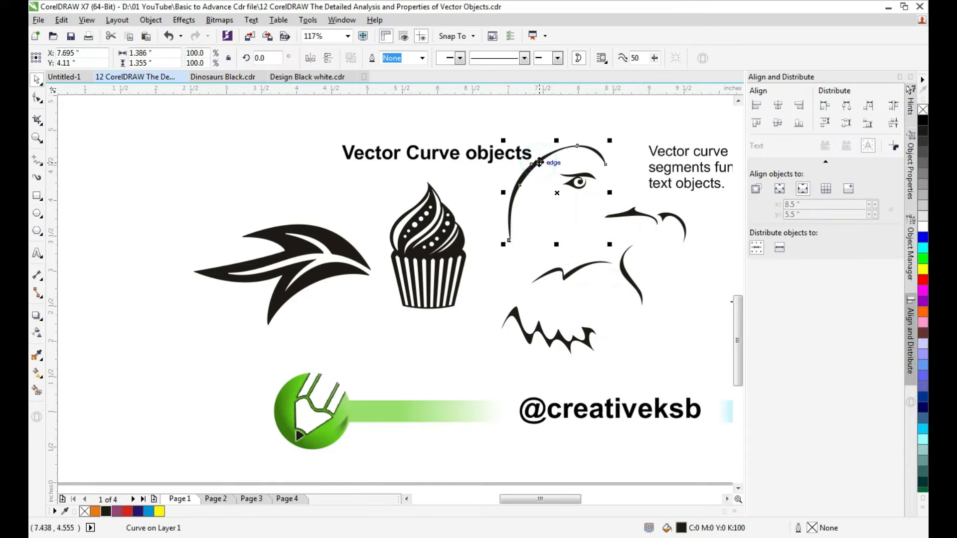
- Undo the eagle piece moves and the break-apart, back to the single combined eagle curve
key(ctrl+z)
key(ctrl+z)
key(ctrl+z)
key(ctrl+z)
key(ctrl+z)
key(ctrl+z)
key(ctrl+z)
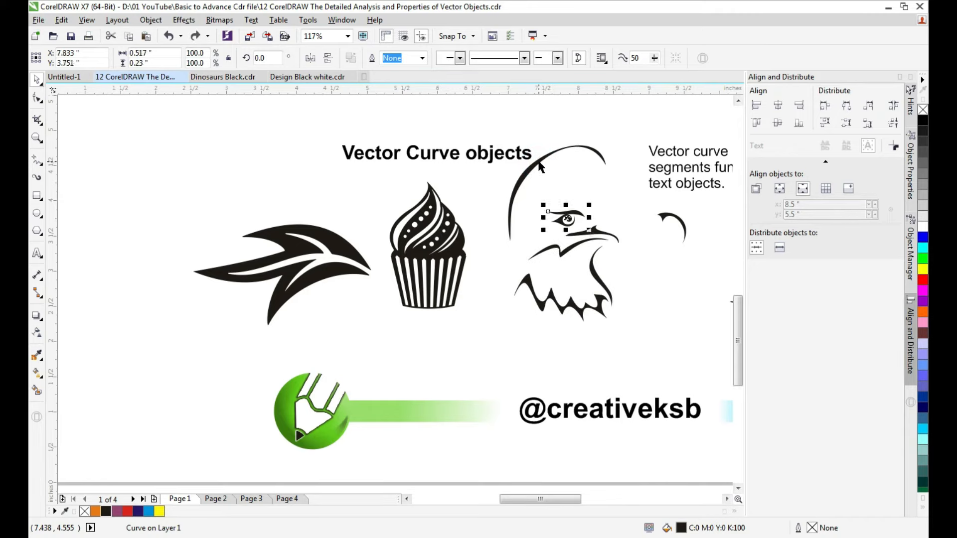
key(ctrl+z)
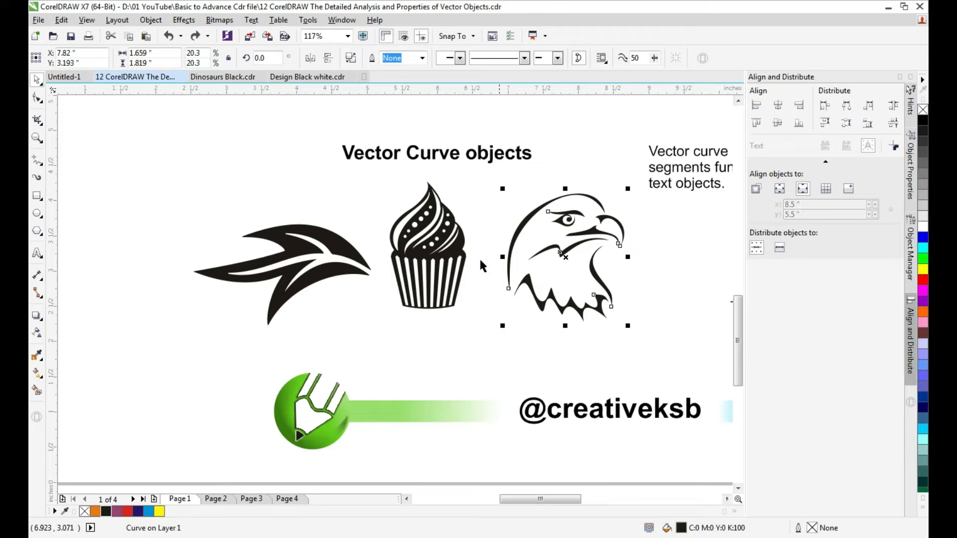
- Compare the nodes of the eagle curve with those of the cupcake curve, leaving the cupcake selected
click(37, 99)
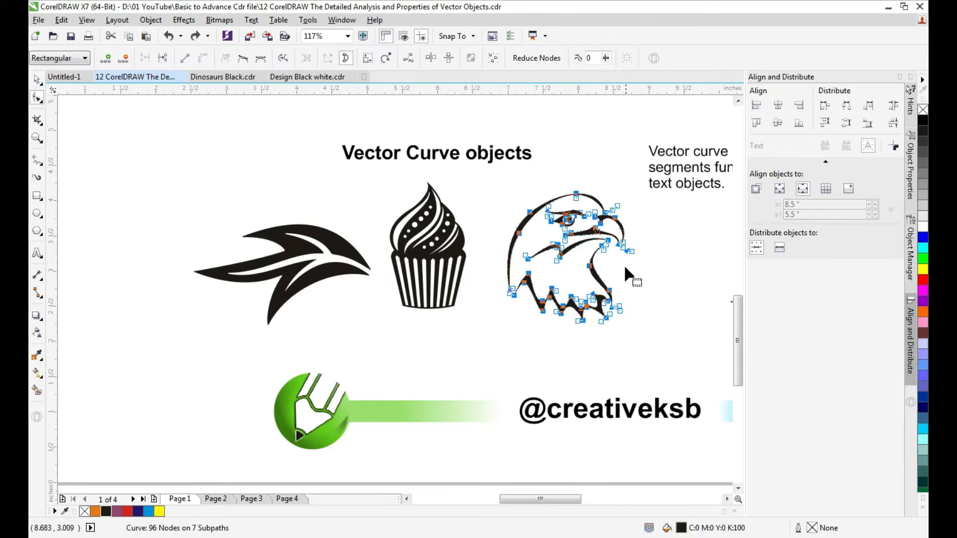
click(440, 248)
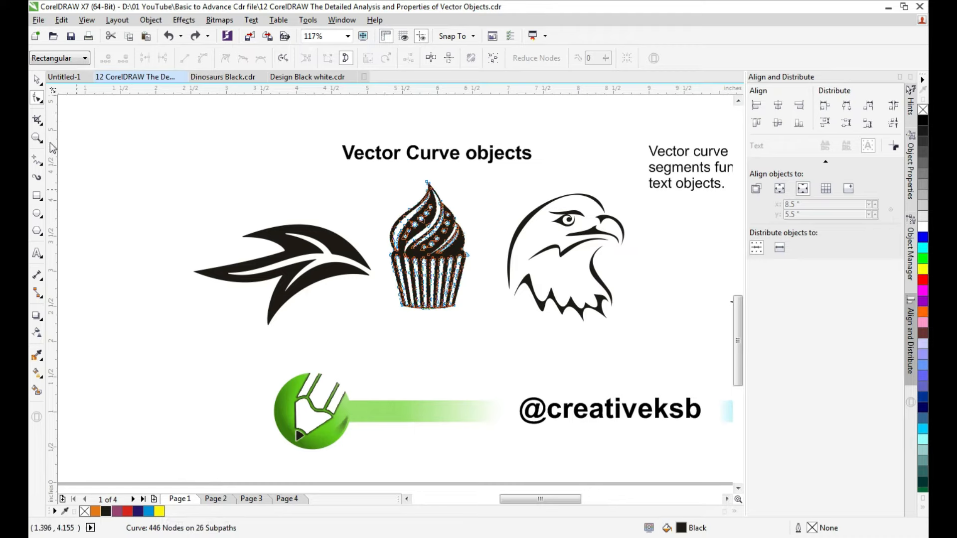
click(38, 81)
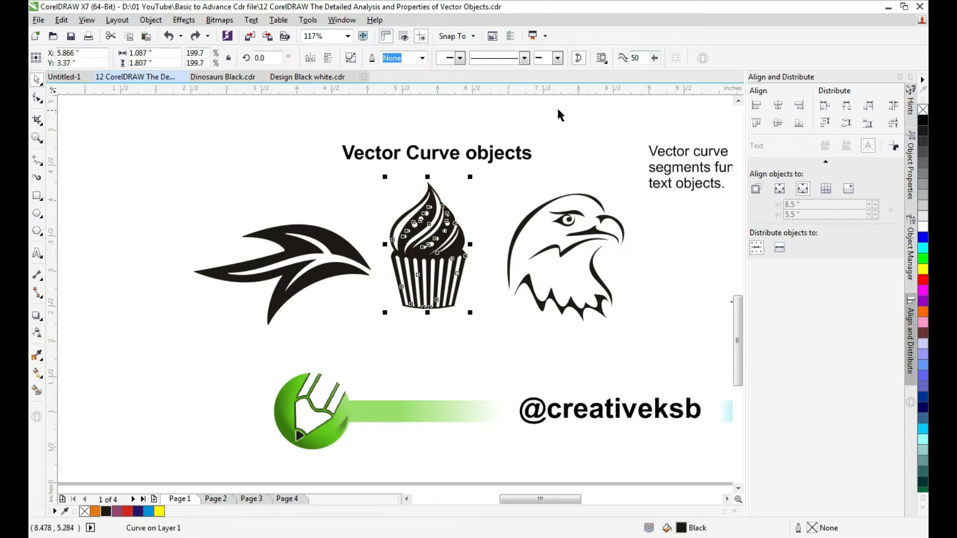
- Break the cupcake curve apart into separate objects and pick its solid outer silhouette
click(350, 58)
click(462, 351)
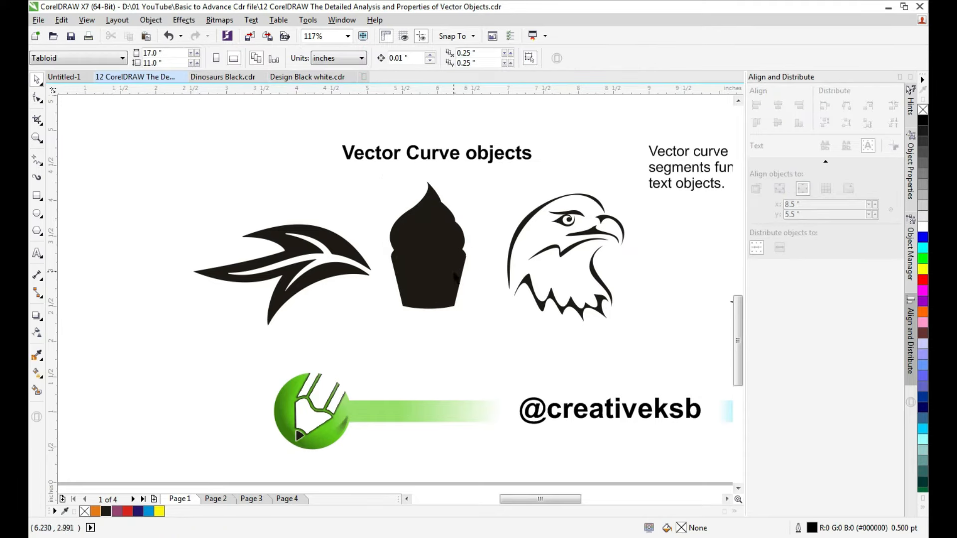
click(454, 272)
click(432, 203)
click(433, 191)
click(464, 232)
- Move the cupcake's solid silhouette down over the footer, and select it together with all the smaller cupcake pieces
drag(464, 233, 539, 383)
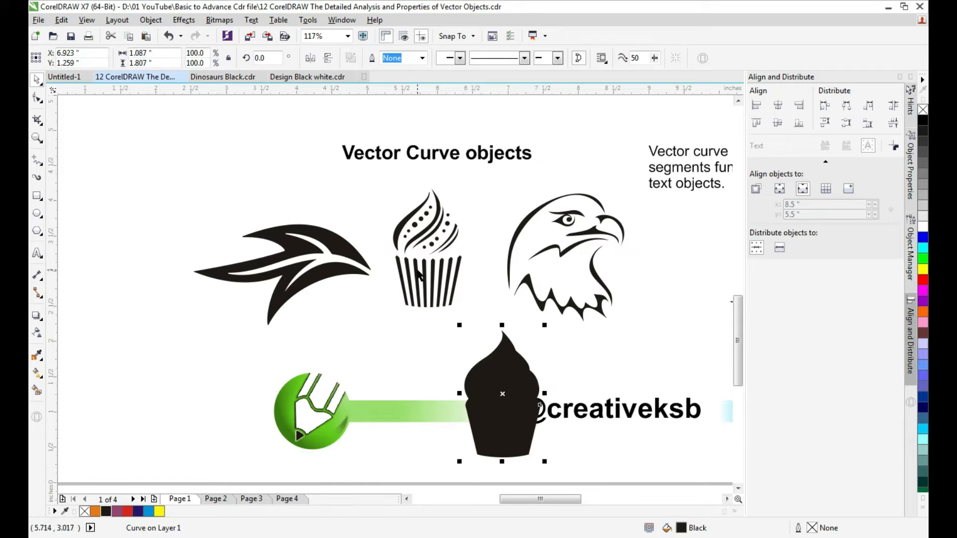
drag(379, 175, 485, 347)
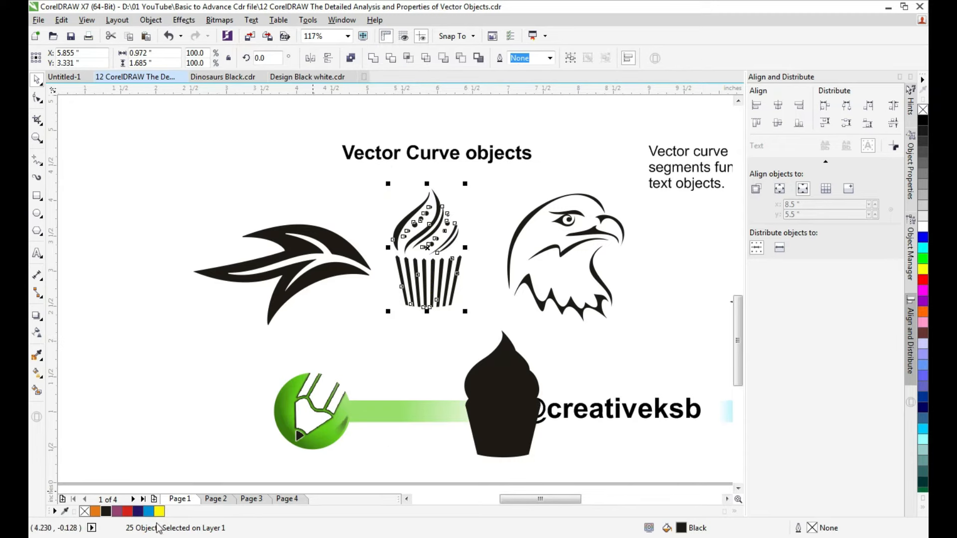
shift+click(517, 376)
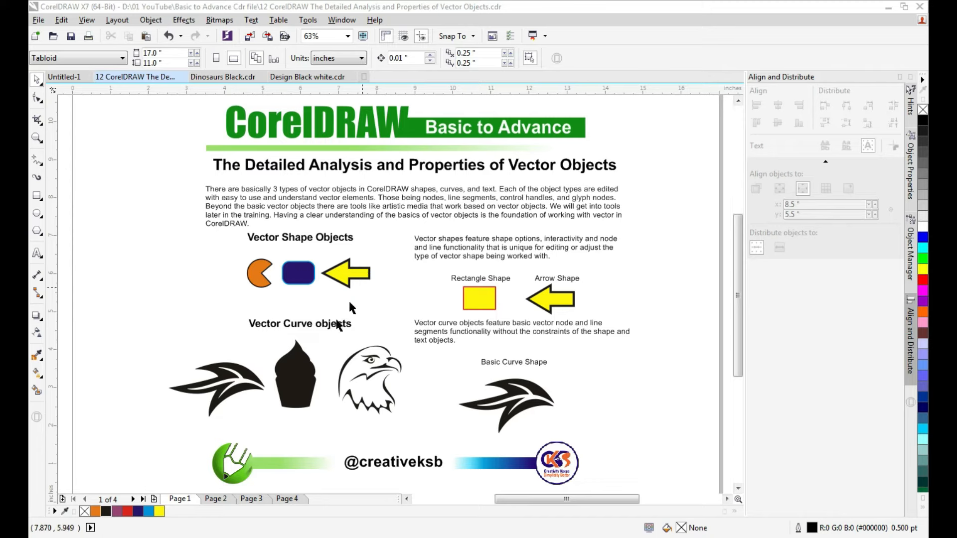
- Open Page 2 and compare the object types of the red "Vector Text Object" heading and the "A Quick Brown Fox" text block
click(216, 499)
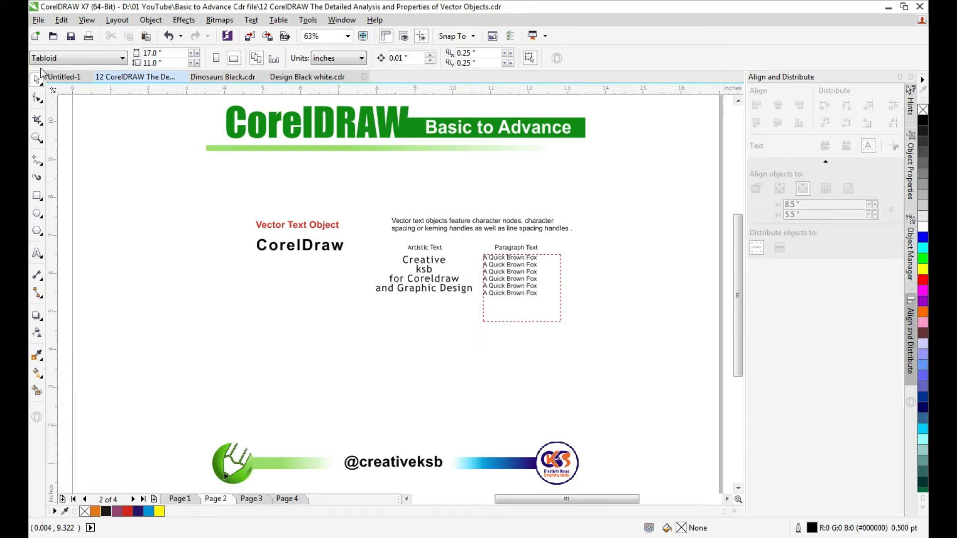
key(z)
drag(143, 135, 615, 414)
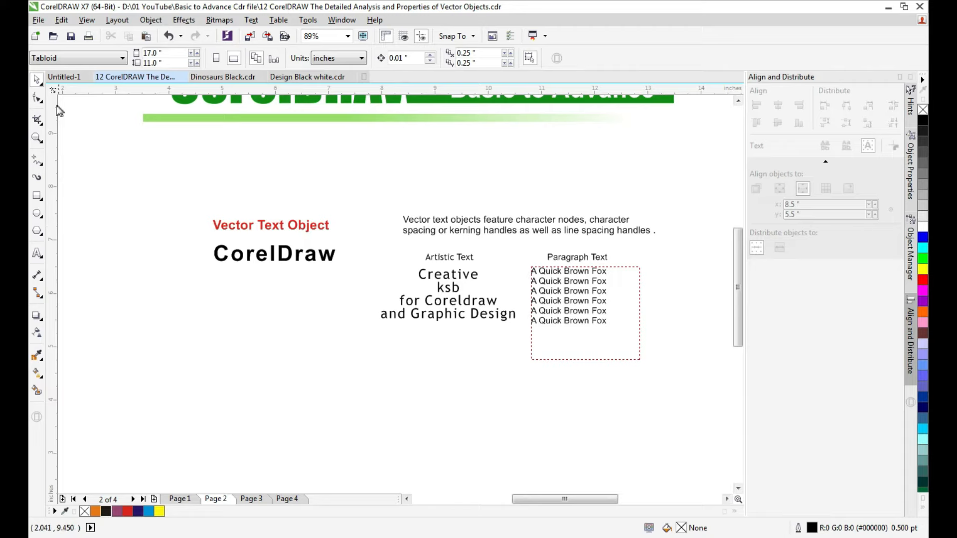
click(37, 97)
click(37, 80)
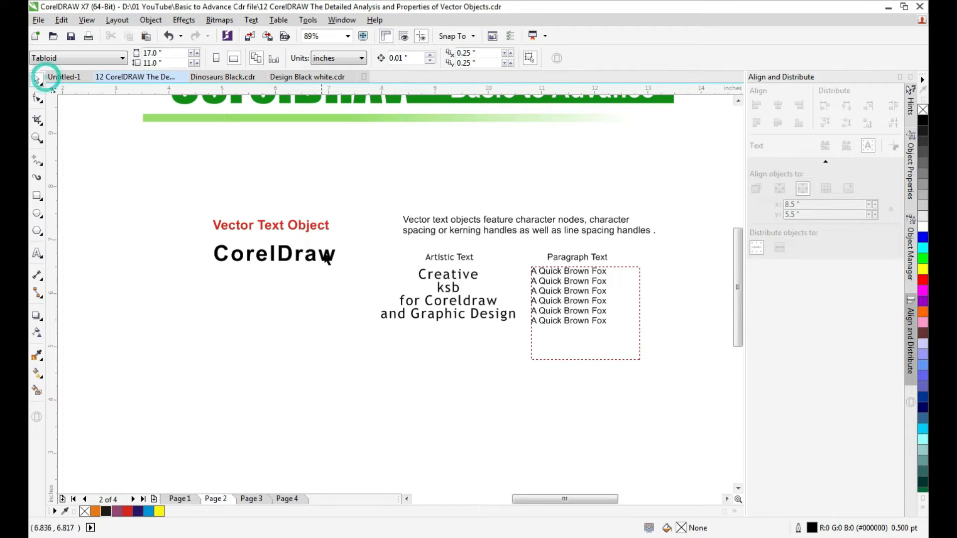
click(300, 229)
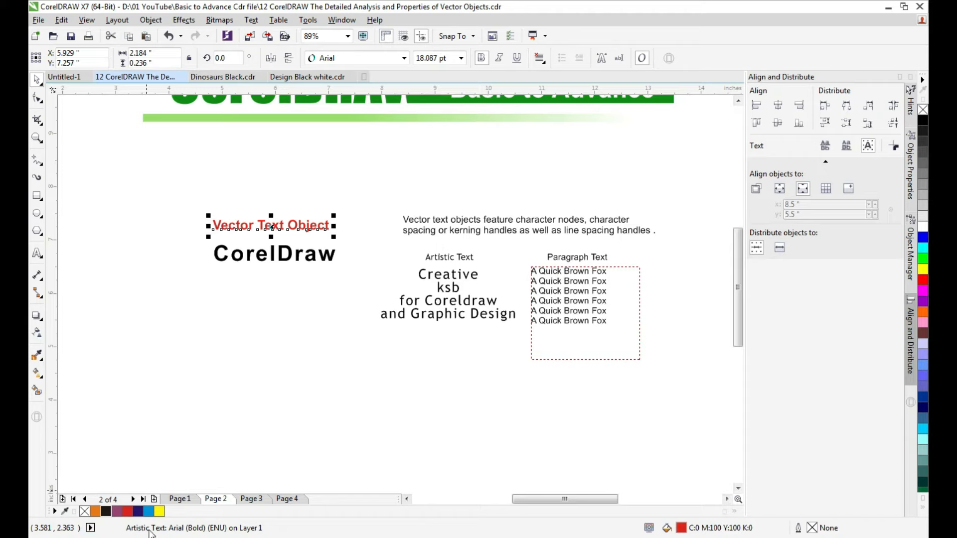
click(618, 286)
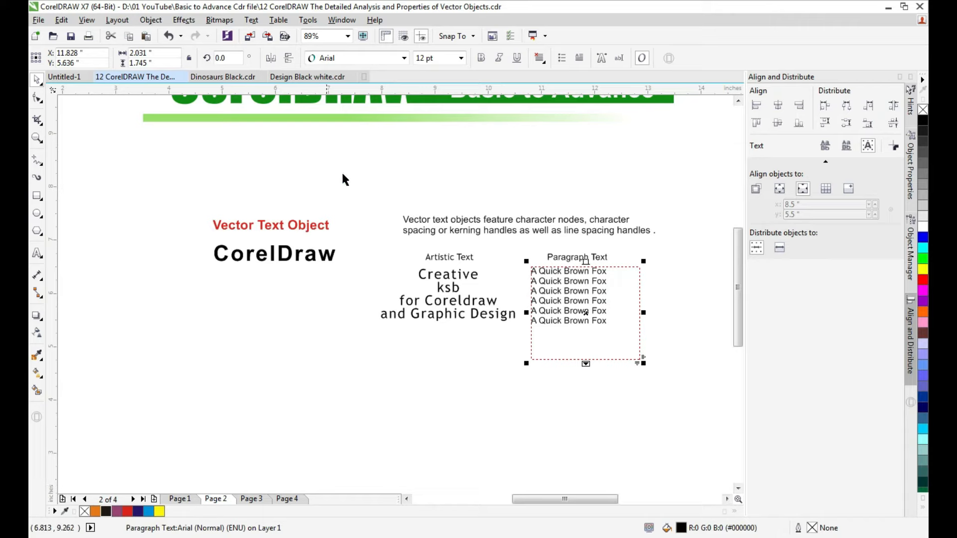
- Shift single letters of the red "Vector Text Object" heading by their nodes: raise T, b and the final t, lower x and the e in Object
click(313, 229)
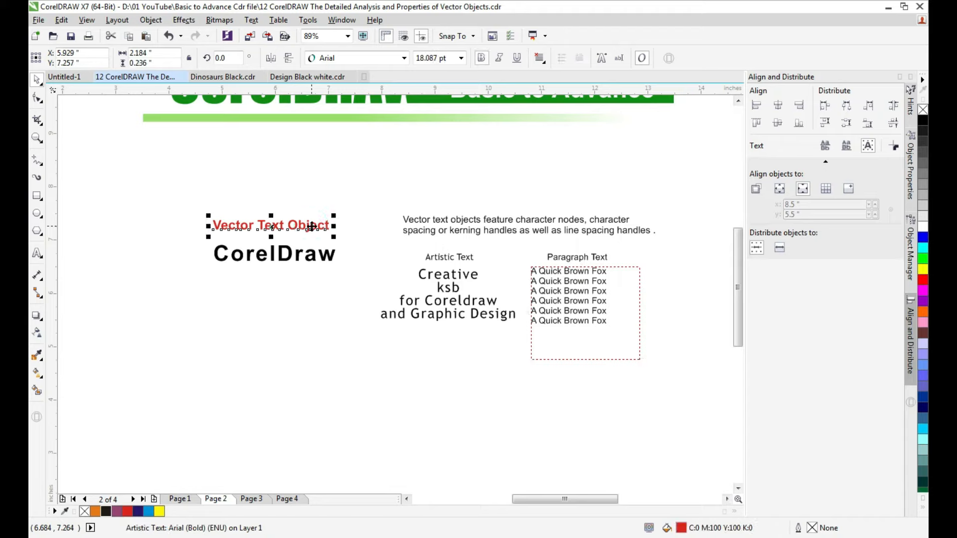
click(37, 97)
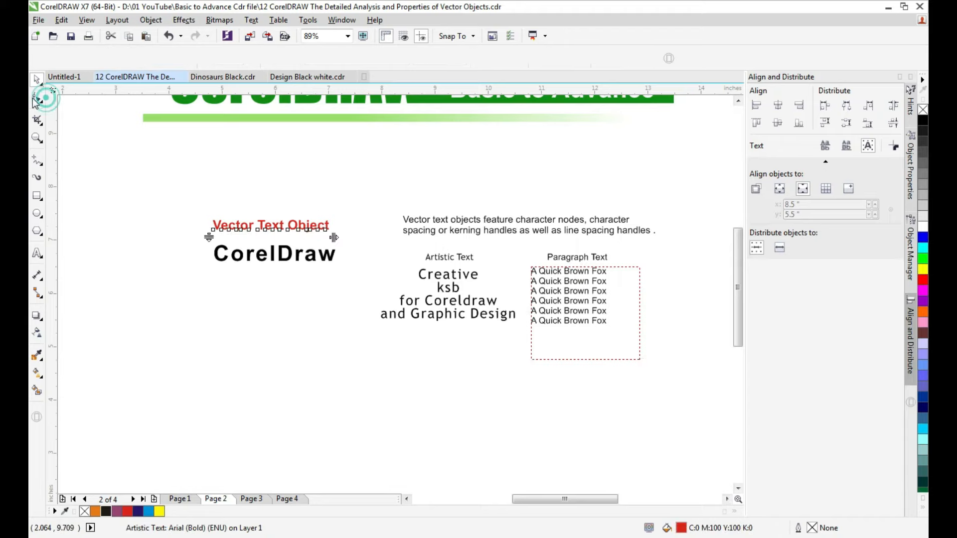
key(F2)
drag(171, 197, 407, 309)
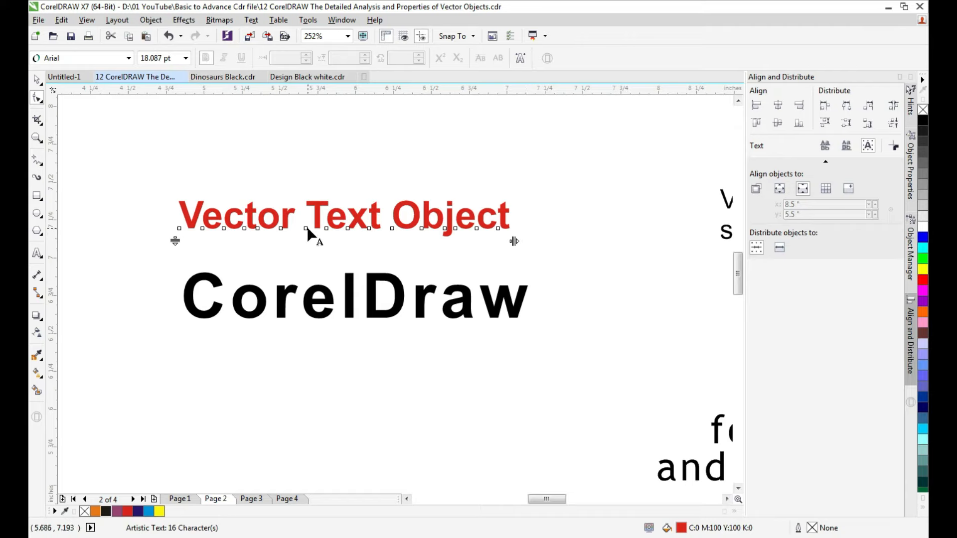
drag(306, 229, 347, 239)
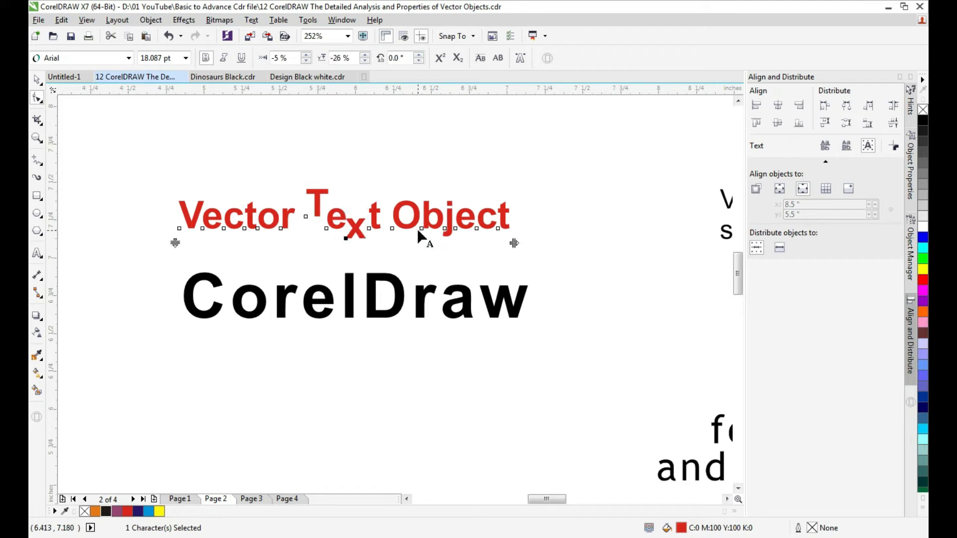
drag(423, 230, 497, 222)
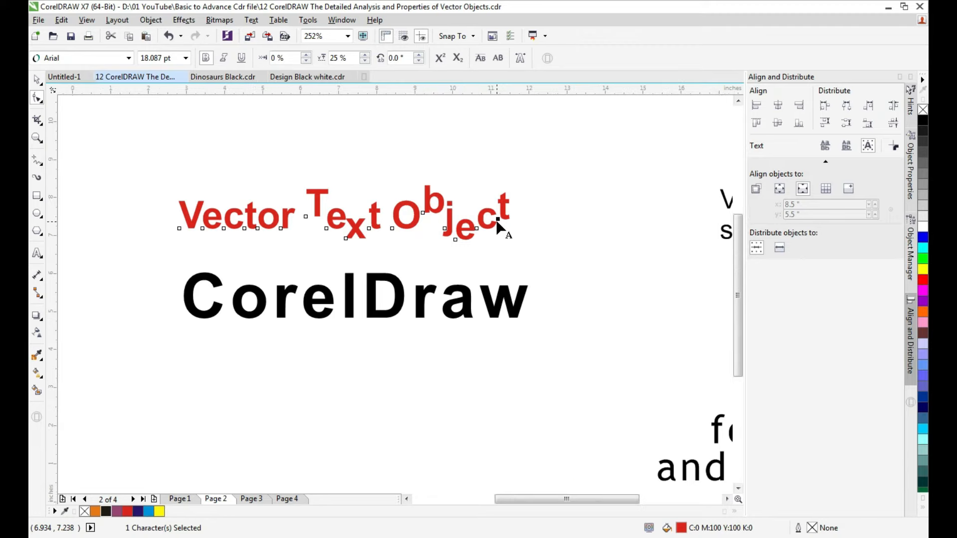
- Tighten the letter spacing of the black "CorelDraw" text using its spacing handle
scroll(501, 228, down, 4)
scroll(295, 213, up, 3)
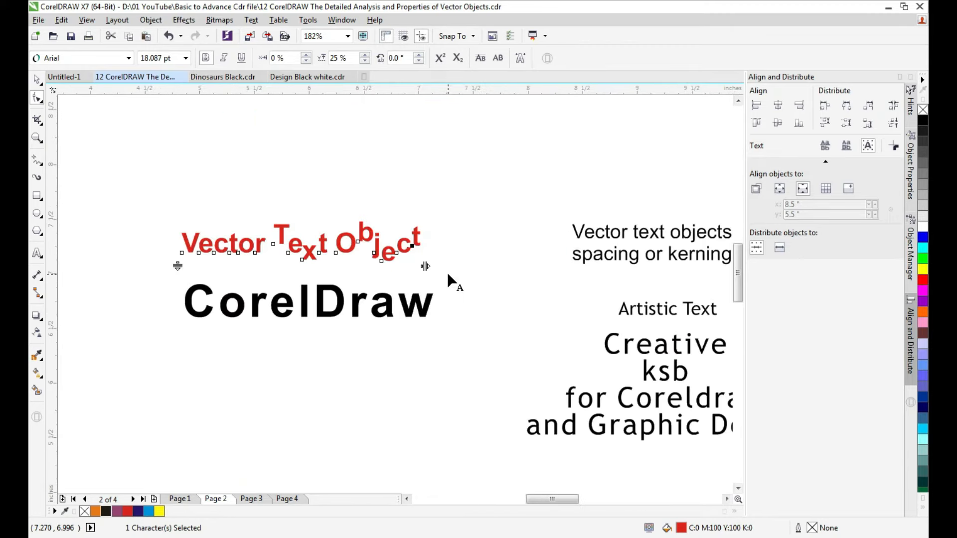
click(331, 288)
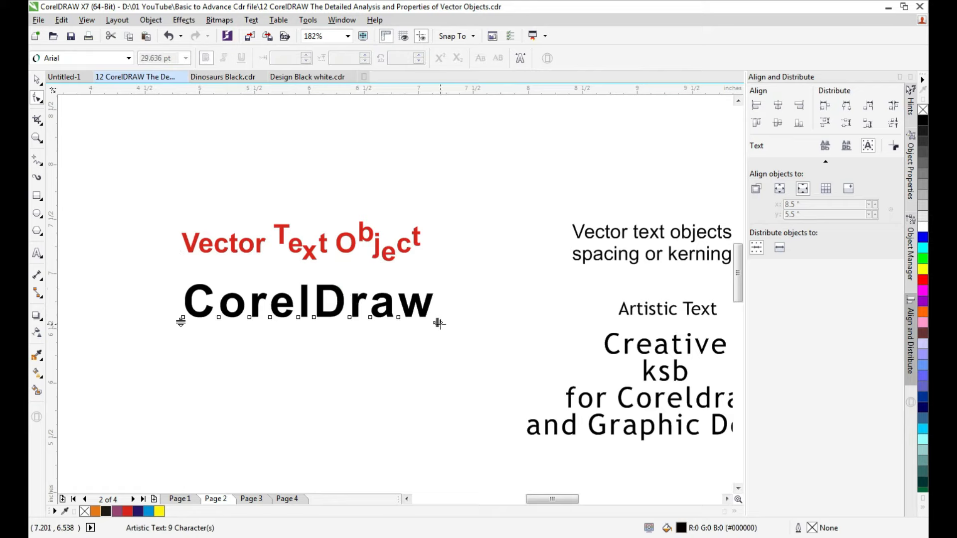
drag(439, 323, 399, 328)
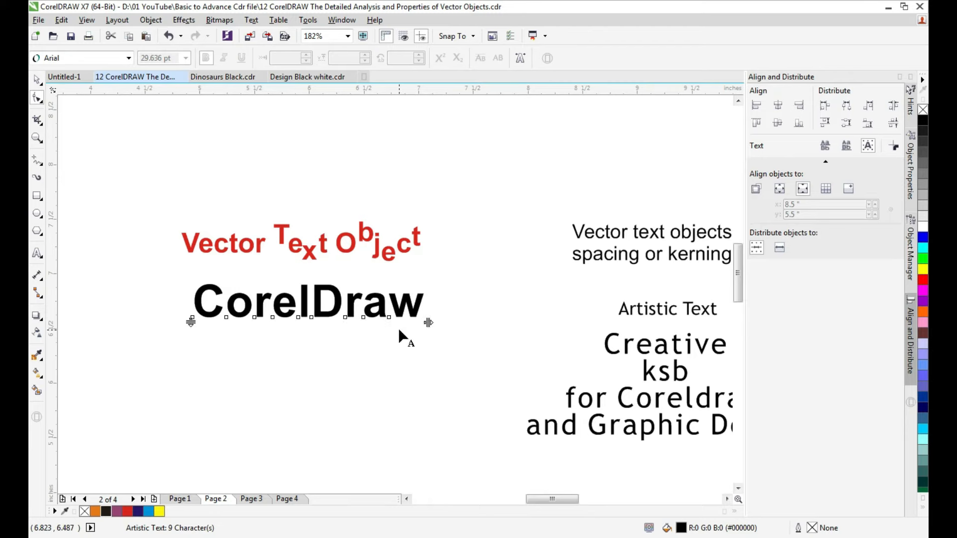
- Widen the line spacing and tighten the letter spacing of the "Creative ksb for Coreldraw and Graphic Design" artistic text using its spacing handles
key(F4)
key(F2)
drag(303, 187, 547, 376)
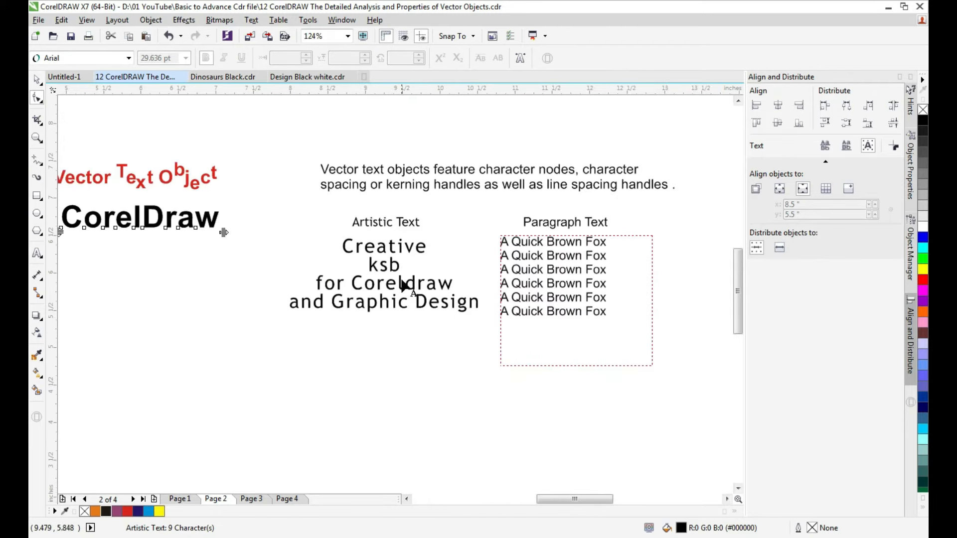
click(391, 246)
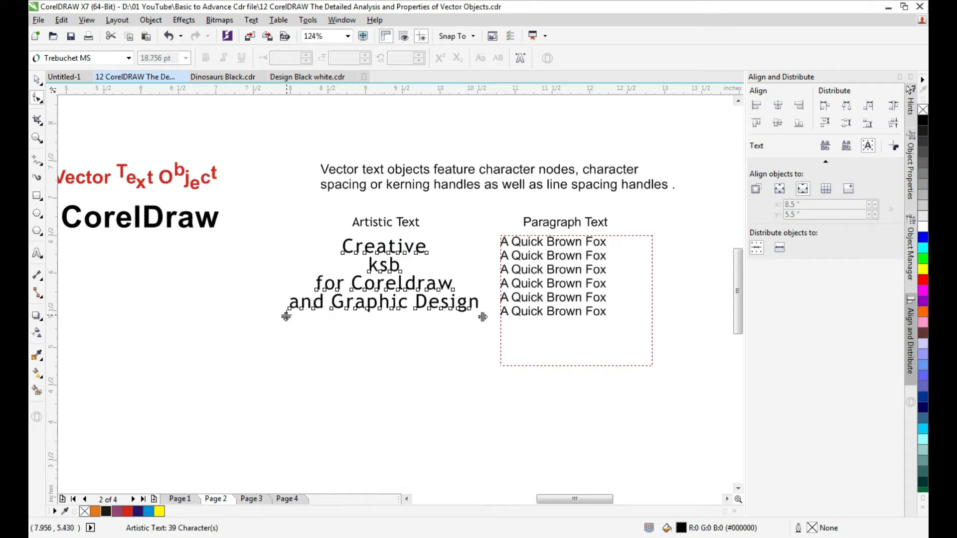
drag(286, 317, 360, 382)
drag(483, 367, 451, 368)
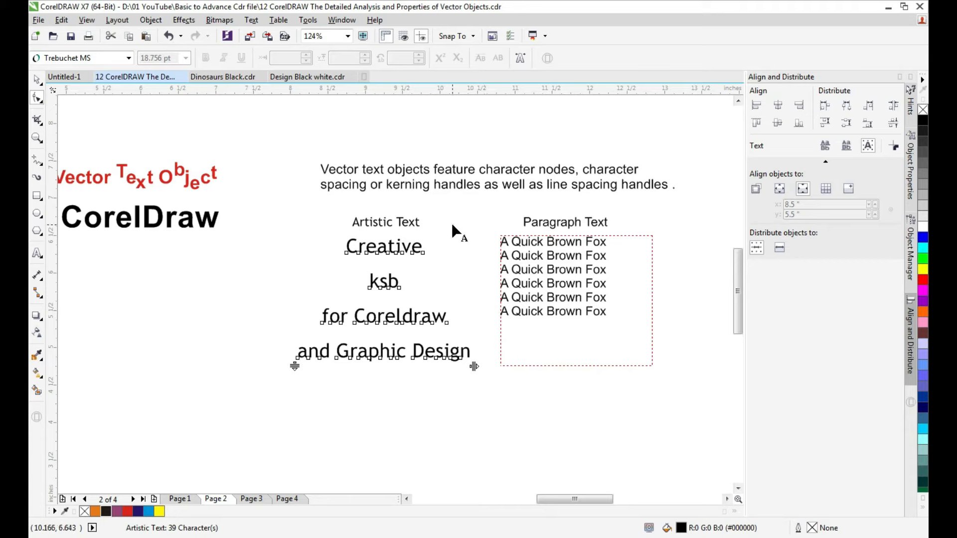
- Increase the line spacing and widen the gaps between words in the "A Quick Brown Fox" paragraph text using its spacing handles
click(571, 225)
click(560, 288)
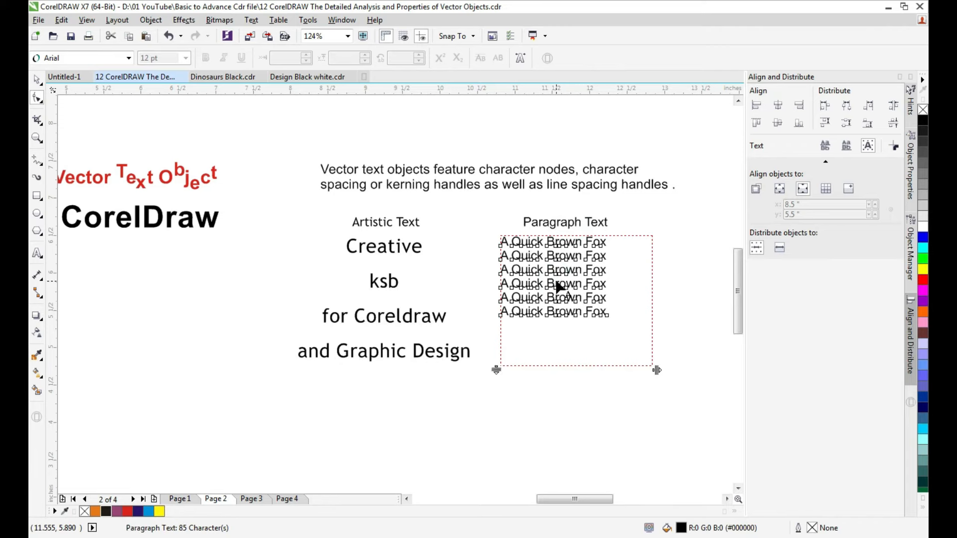
drag(496, 370, 497, 422)
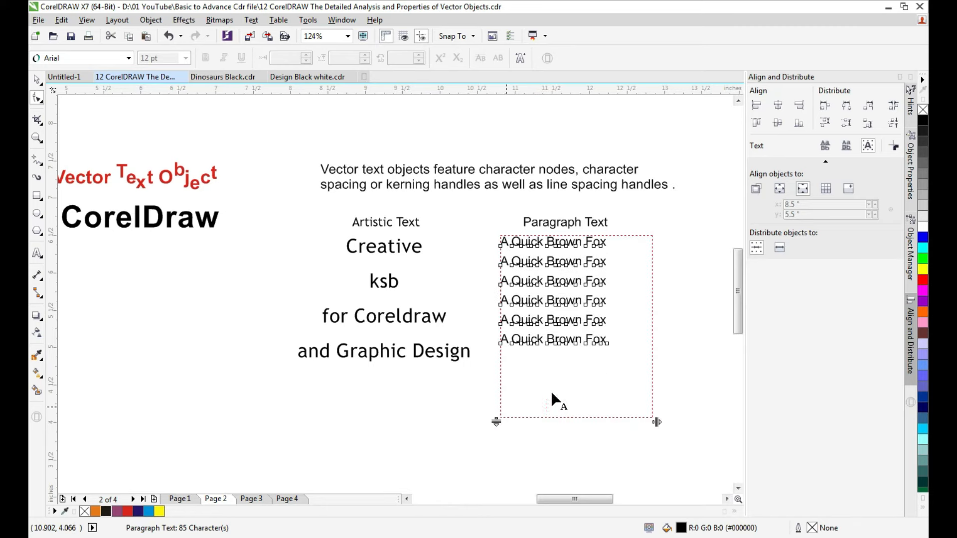
drag(657, 422, 634, 436)
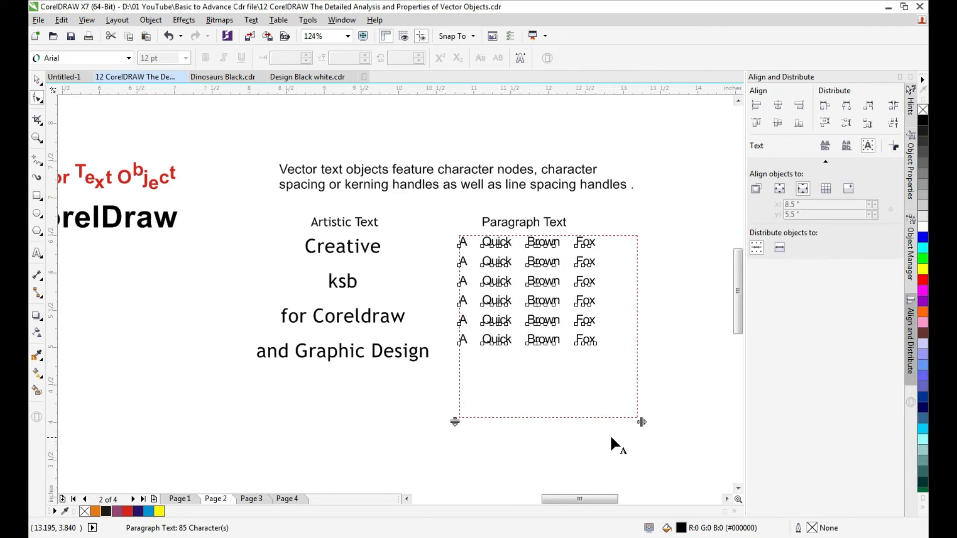
- Return to Page 1, compare the object types of the yellow arrow and the black leaf-like shape, and display the latter's nodes
scroll(608, 436, down, 1)
key(space)
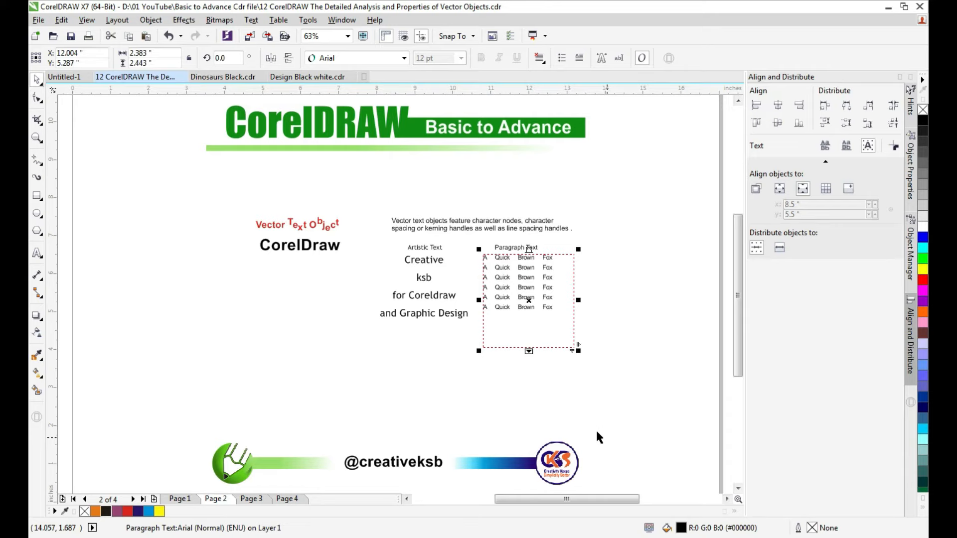
click(181, 499)
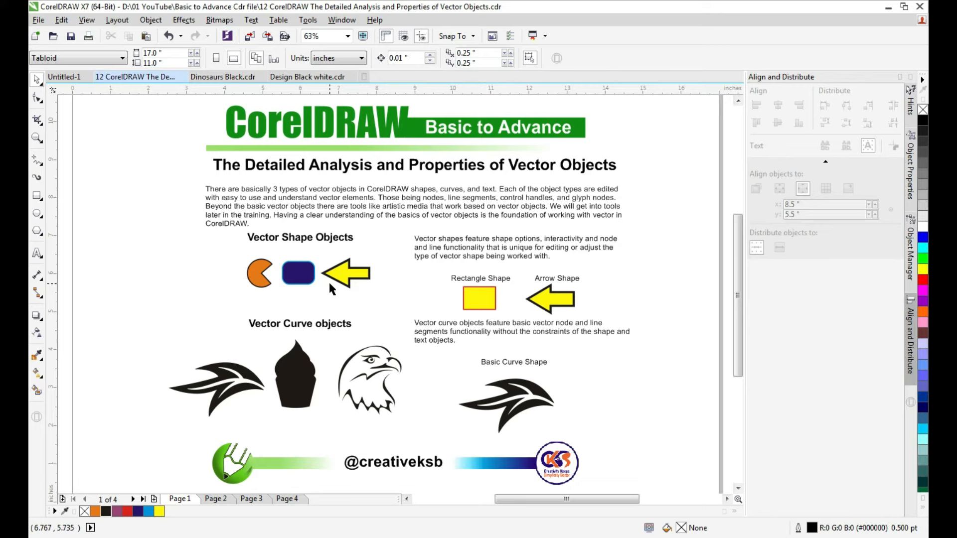
click(357, 273)
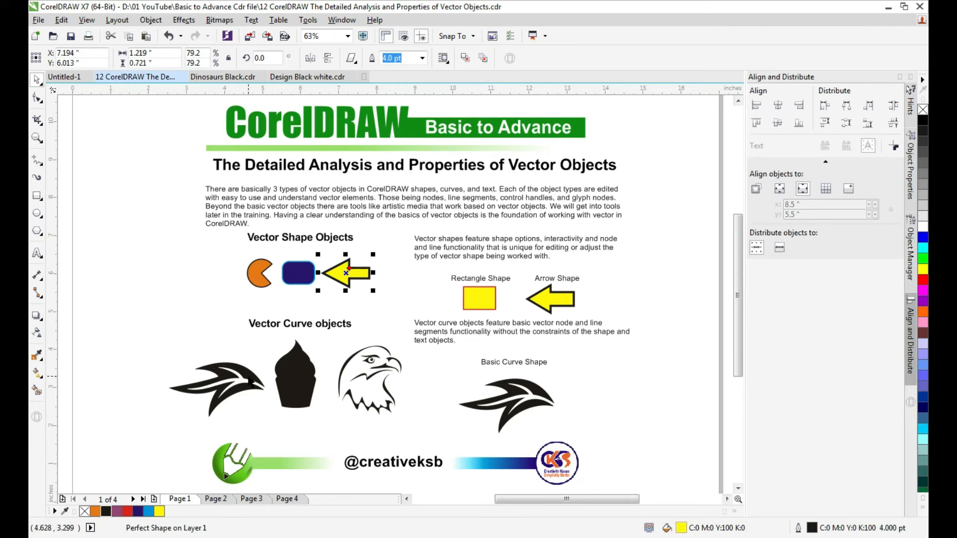
click(248, 378)
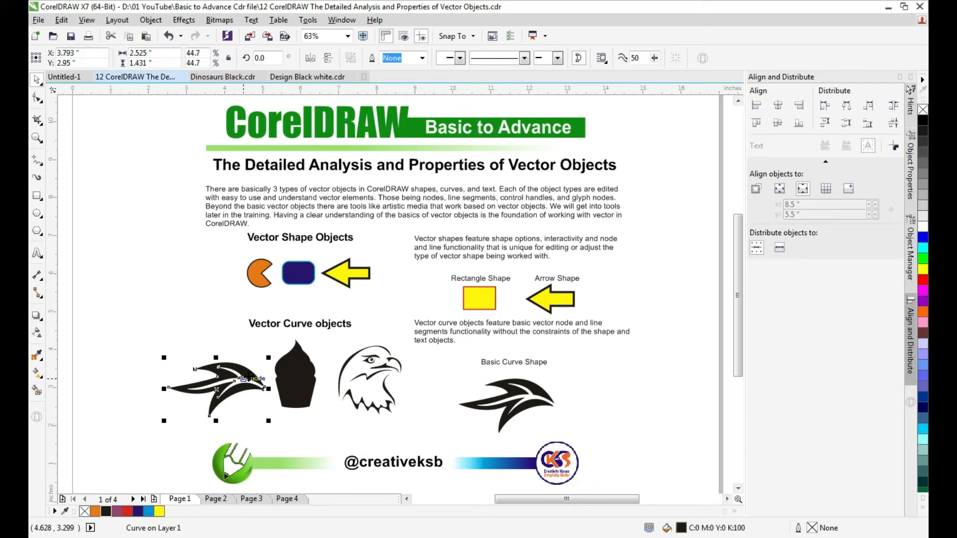
click(37, 100)
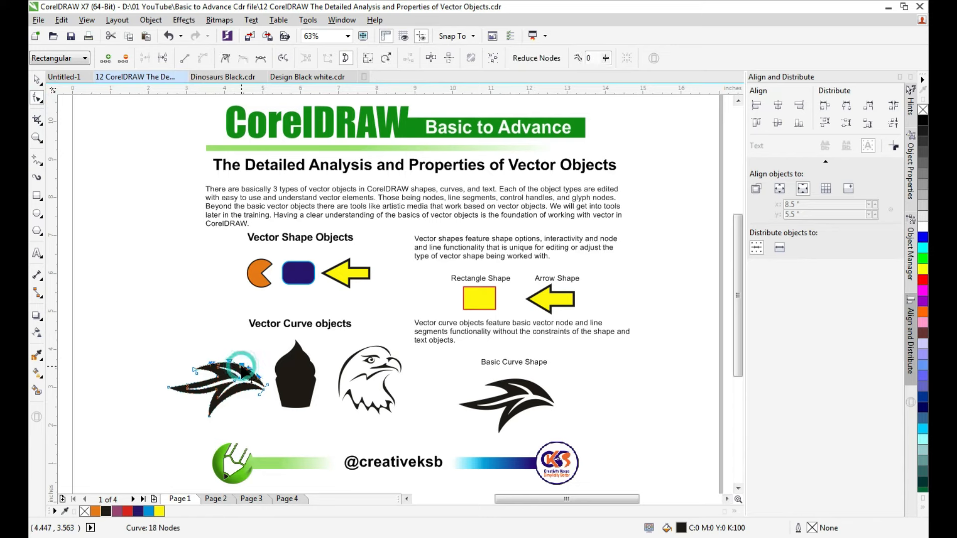